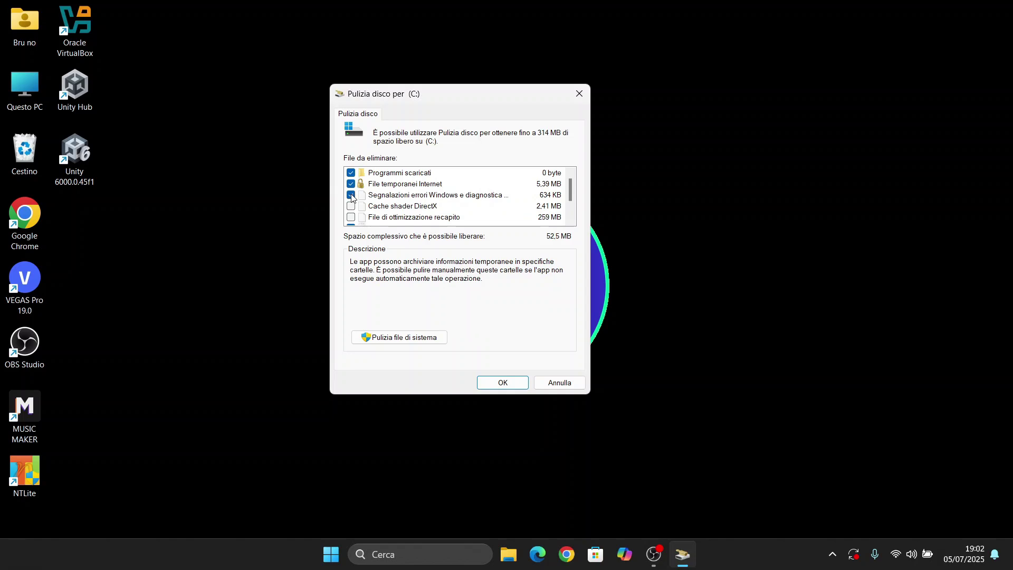
- Add Cache shader DirectX and File di ottimizzazione recapito to the C: cleanup selection and permanently delete all selected file types
{"action": "left_click", "coordinate": [351, 206]}
{"action": "left_click", "coordinate": [350, 217]}
{"action": "scroll", "coordinate": [422, 195], "scroll_direction": "down", "scroll_amount": 1}
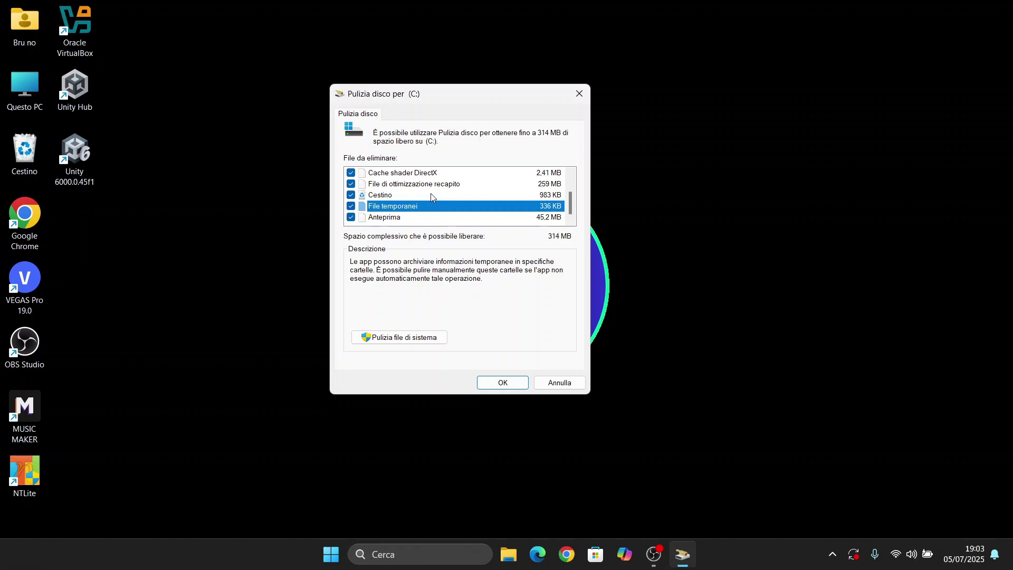
{"action": "scroll", "coordinate": [431, 197], "scroll_direction": "up", "scroll_amount": 1}
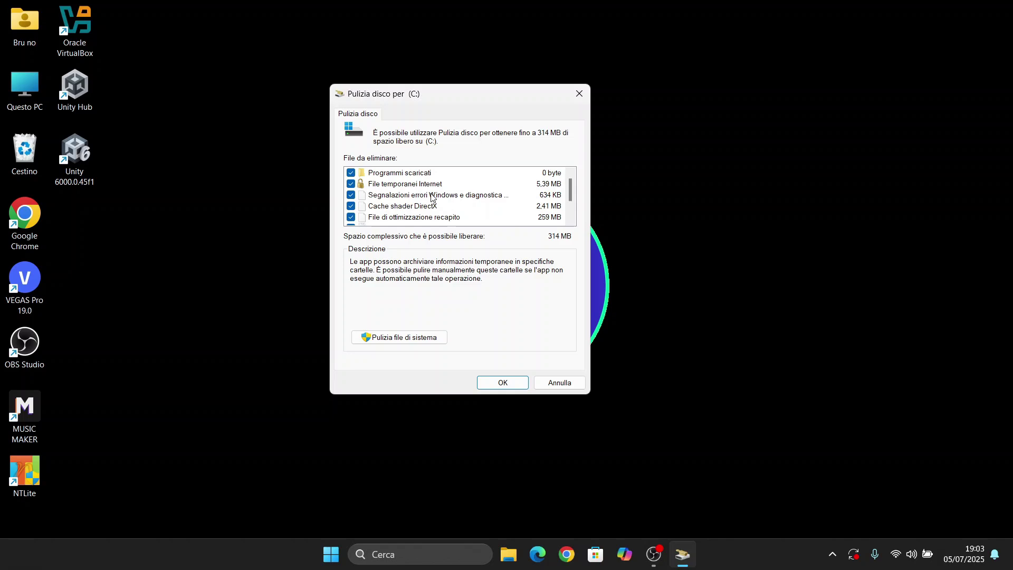
{"action": "scroll", "coordinate": [431, 196], "scroll_direction": "down", "scroll_amount": 1}
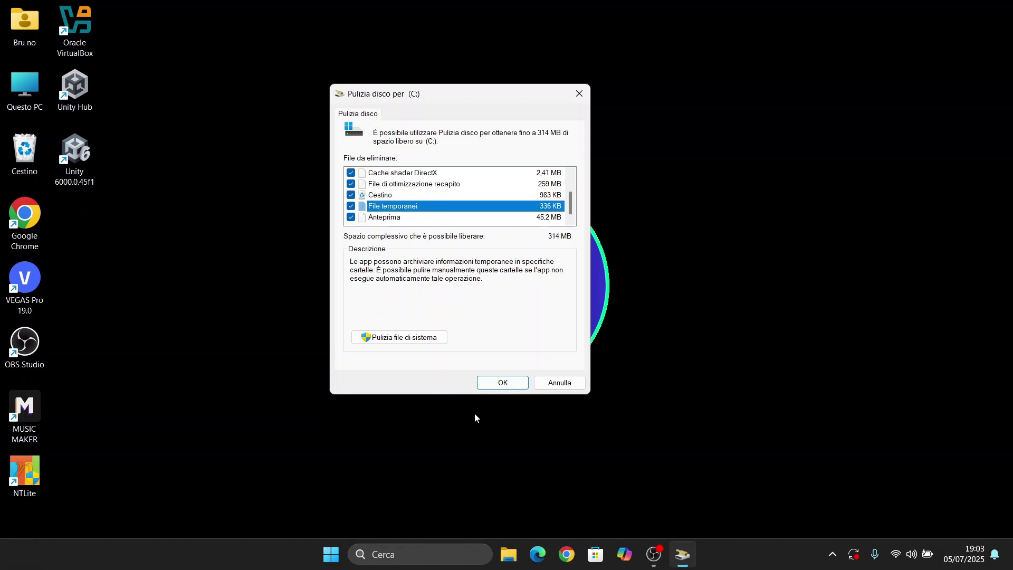
{"action": "left_click", "coordinate": [496, 384]}
{"action": "left_click", "coordinate": [516, 278]}
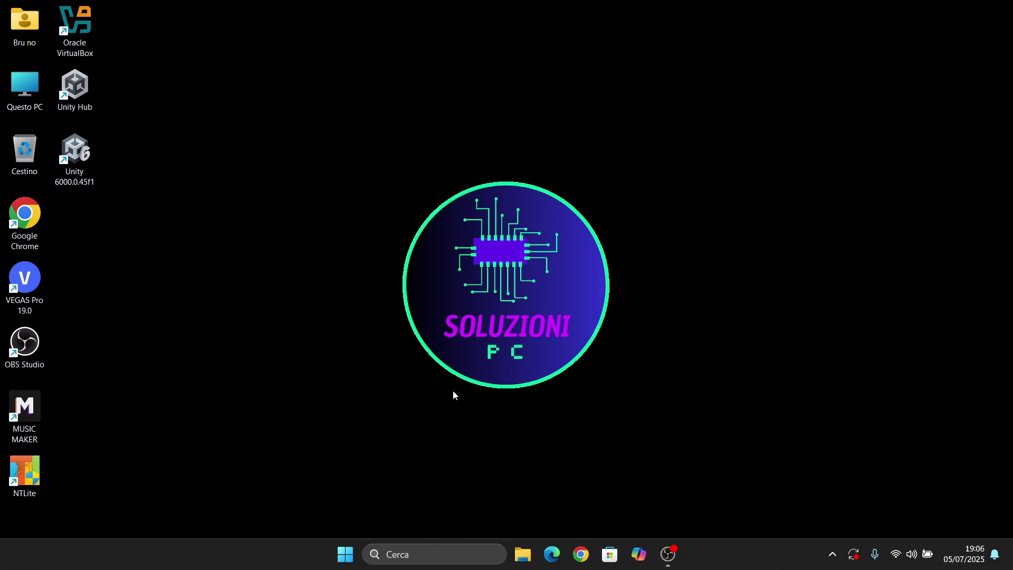
- Switch to Windows Settings and open the system storage page's cleanup recommendations (Consigli per la pulizia)
{"action": "left_click", "coordinate": [347, 554]}
{"action": "left_click", "coordinate": [532, 173]}
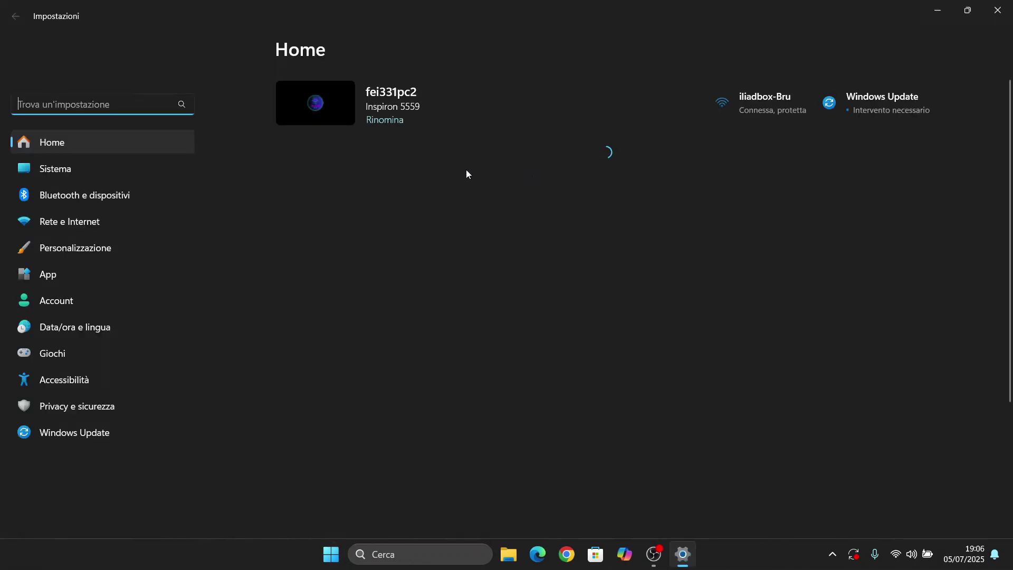
{"action": "left_click", "coordinate": [165, 174]}
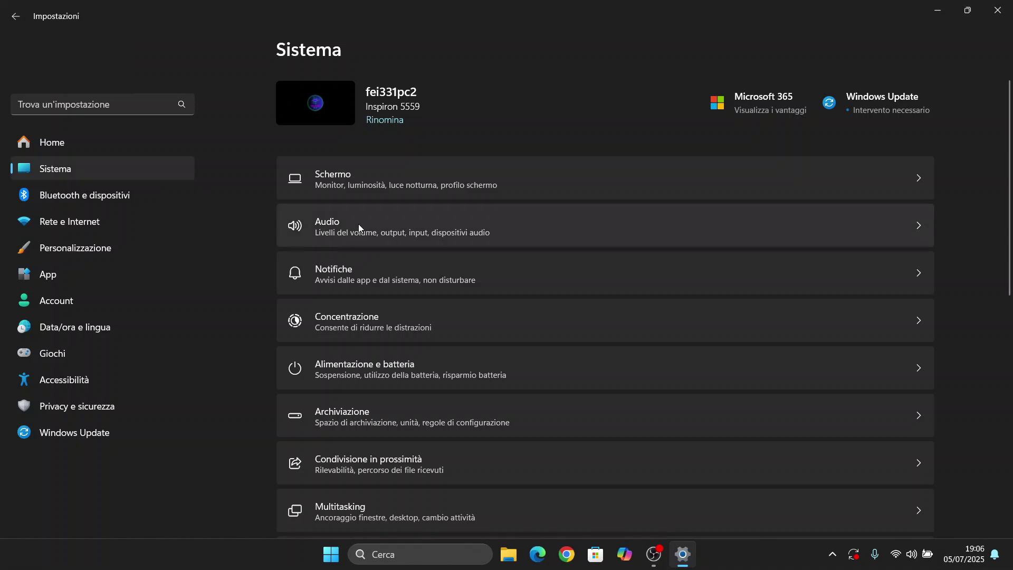
{"action": "left_click", "coordinate": [736, 427]}
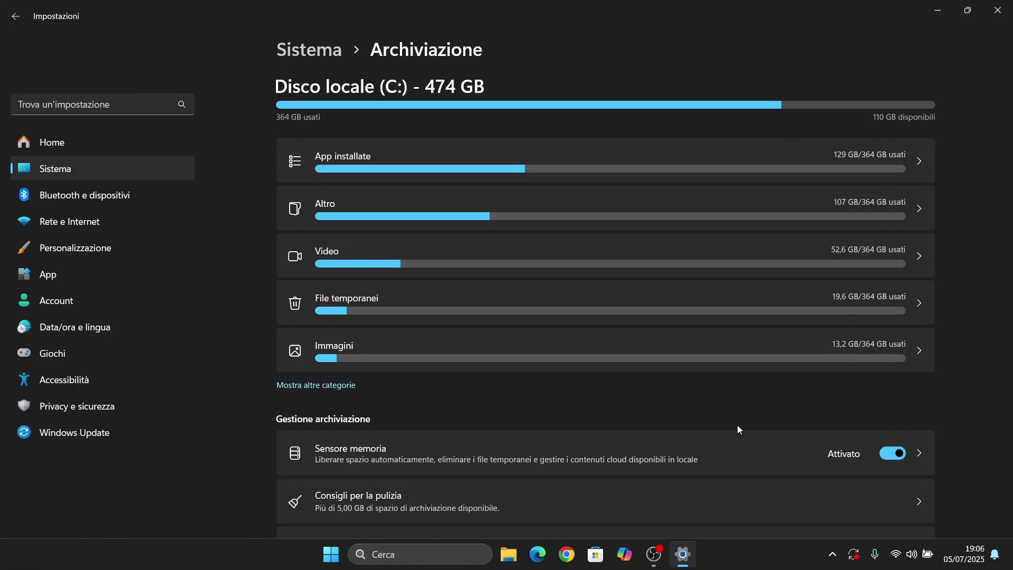
{"action": "scroll", "coordinate": [737, 425], "scroll_direction": "down", "scroll_amount": 3}
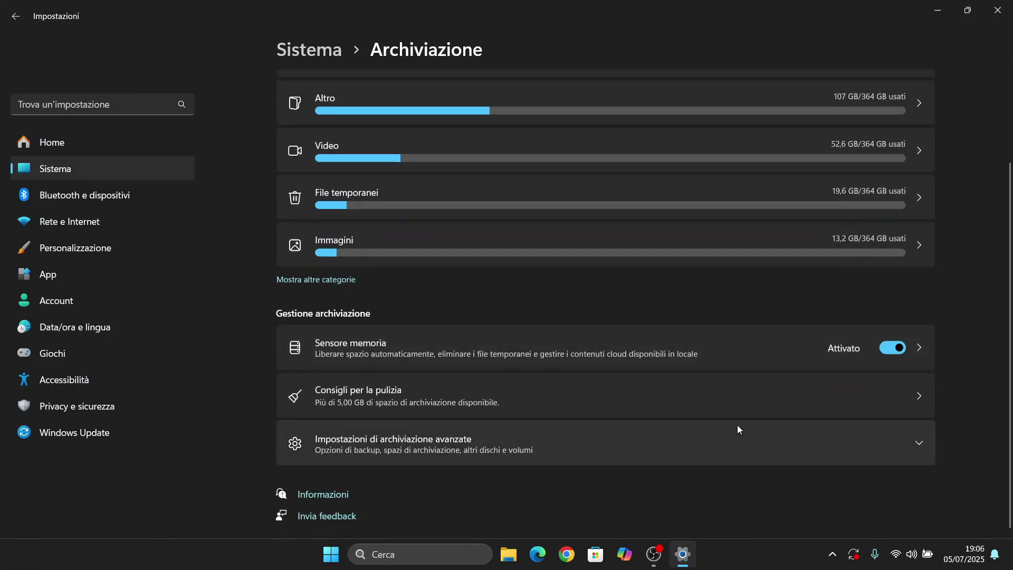
{"action": "left_click", "coordinate": [894, 395]}
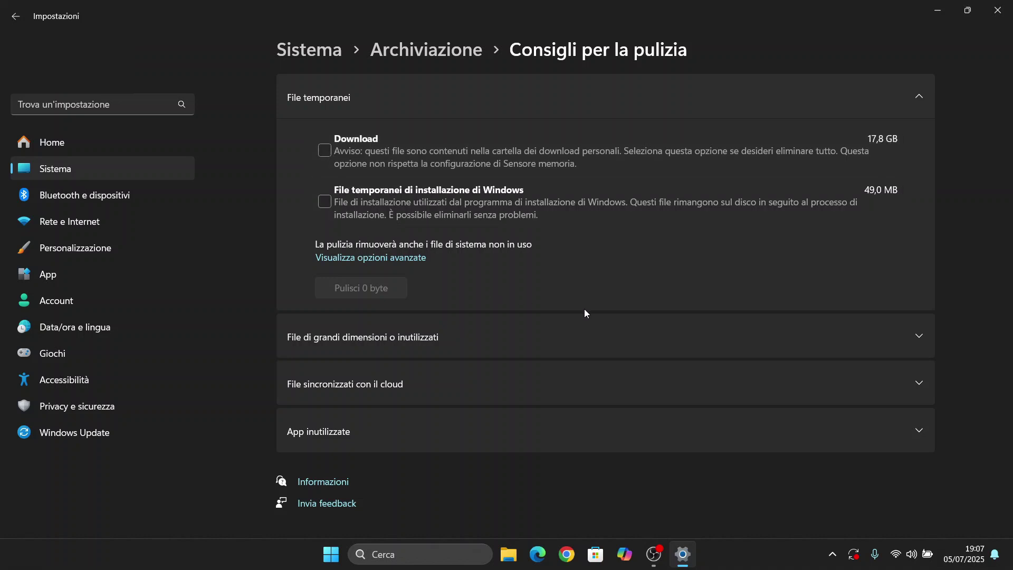
- Expand the large or unused files section and review the less recent and recent files suggested for cleanup
{"action": "left_click", "coordinate": [899, 332]}
{"action": "scroll", "coordinate": [899, 331], "scroll_direction": "down", "scroll_amount": 3}
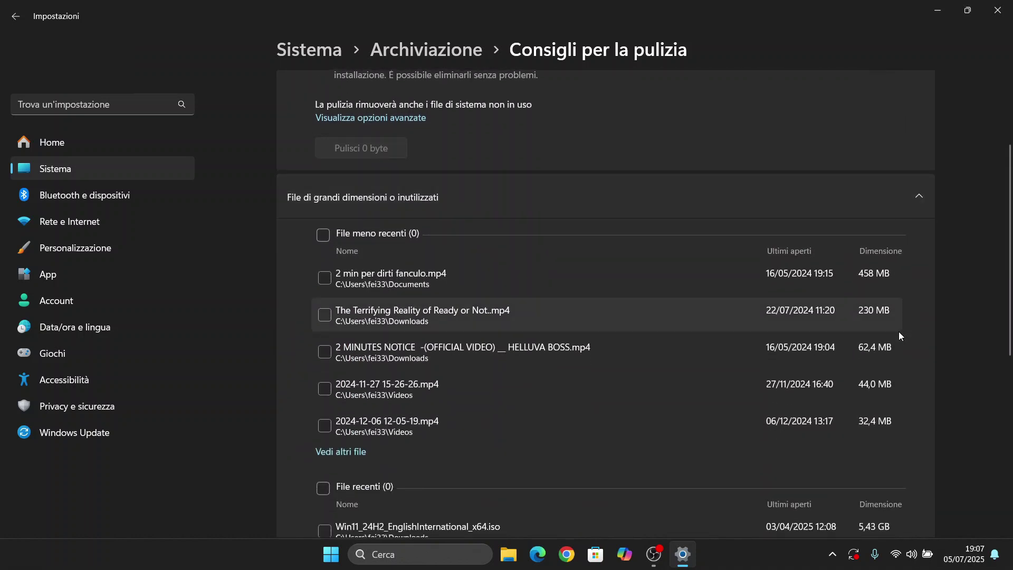
{"action": "scroll", "coordinate": [898, 332], "scroll_direction": "down", "scroll_amount": 3}
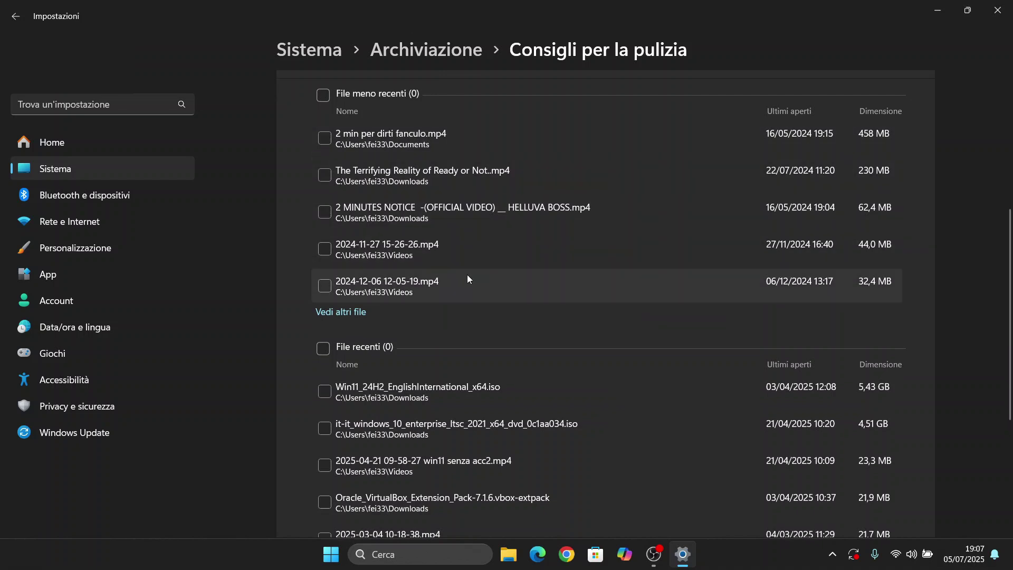
{"action": "scroll", "coordinate": [496, 300], "scroll_direction": "down", "scroll_amount": 2}
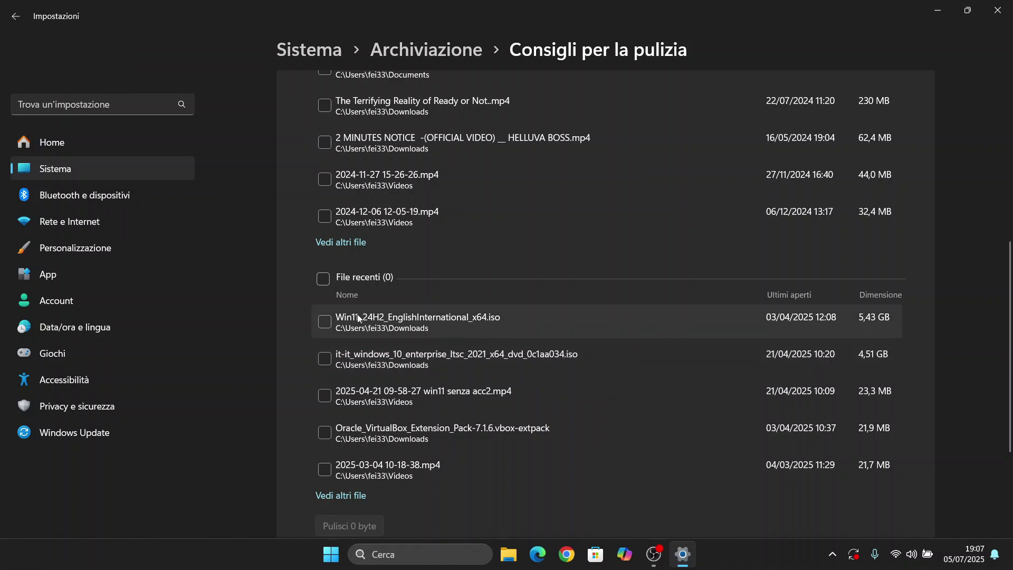
{"action": "scroll", "coordinate": [358, 316], "scroll_direction": "down", "scroll_amount": 2}
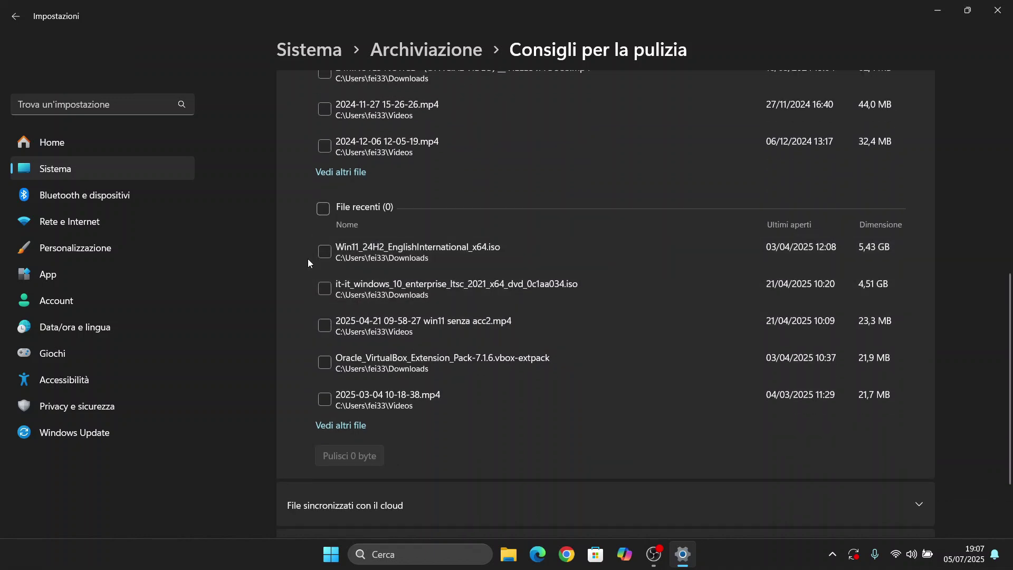
{"action": "scroll", "coordinate": [308, 261], "scroll_direction": "down", "scroll_amount": 2}
{"action": "scroll", "coordinate": [307, 261], "scroll_direction": "down", "scroll_amount": 1}
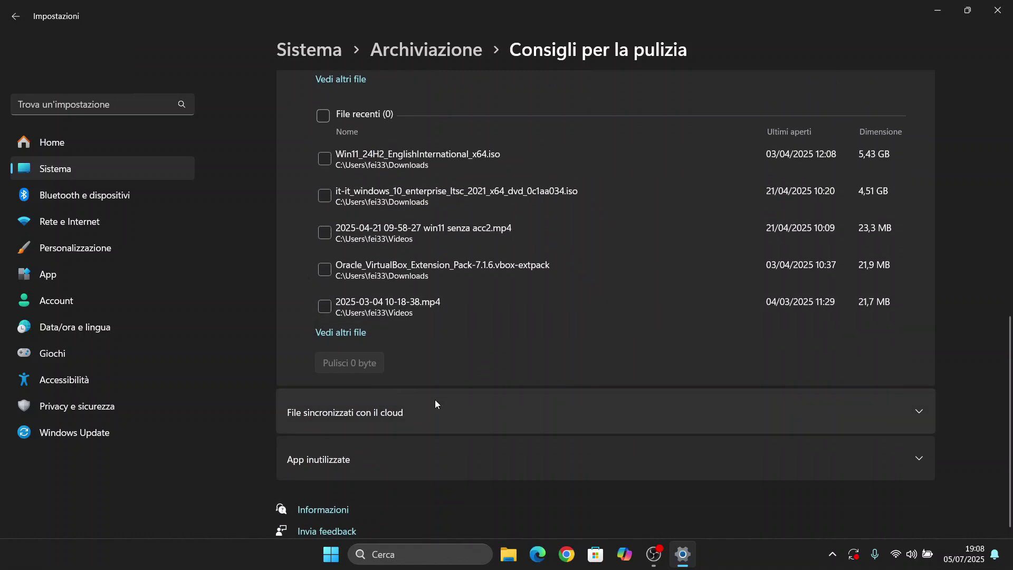
- Expand the cloud-synced files and unused apps sections to check their cleanup suggestions
{"action": "left_click", "coordinate": [541, 415]}
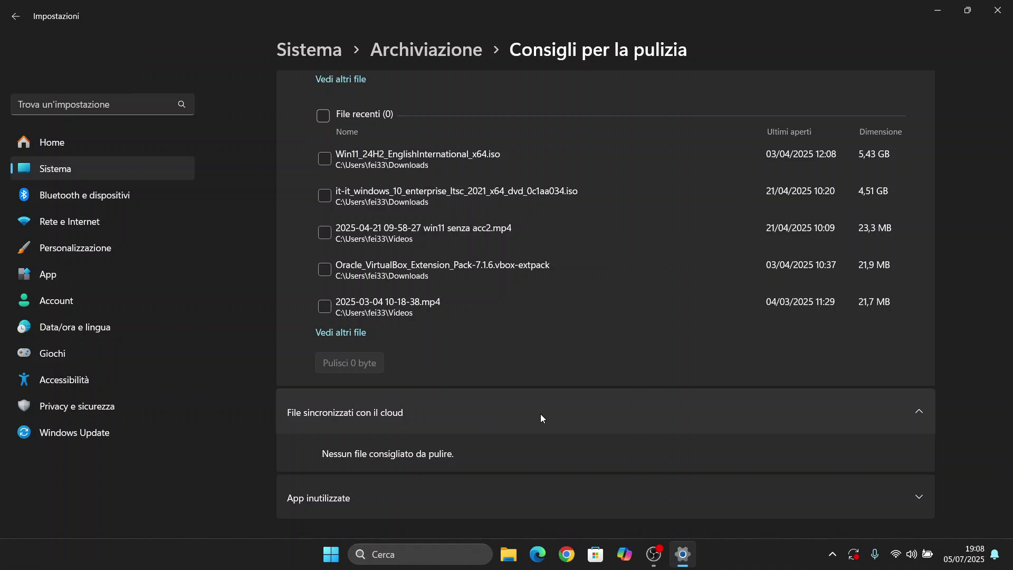
{"action": "scroll", "coordinate": [541, 414], "scroll_direction": "down", "scroll_amount": 1}
{"action": "scroll", "coordinate": [541, 414], "scroll_direction": "up", "scroll_amount": 2}
{"action": "left_click", "coordinate": [800, 524]}
{"action": "scroll", "coordinate": [815, 453], "scroll_direction": "down", "scroll_amount": 2}
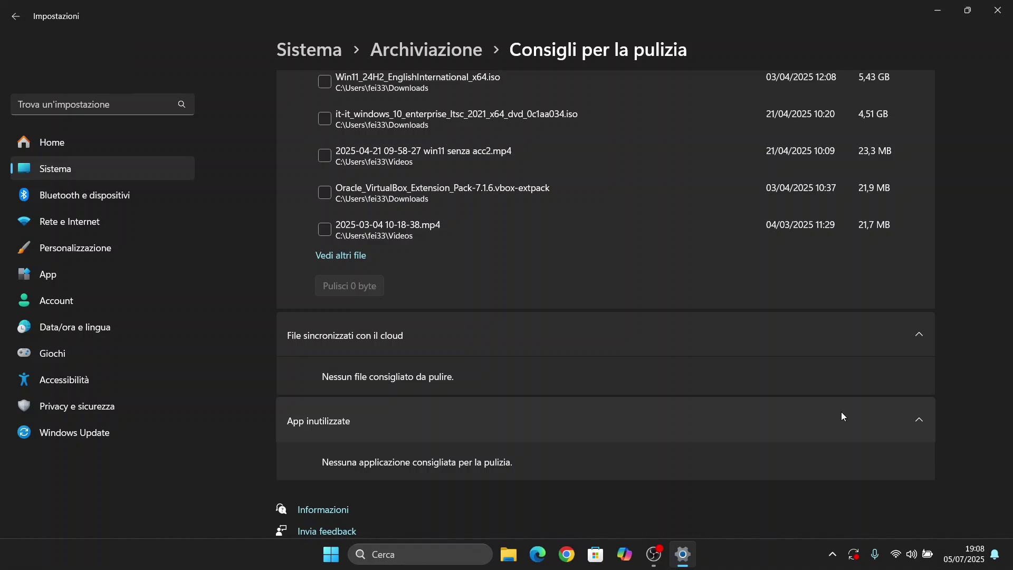
- Mark Win11_24H2_EnglishInternational_x64.iso for cleanup in the recent files list
{"action": "scroll", "coordinate": [841, 415], "scroll_direction": "up", "scroll_amount": 10}
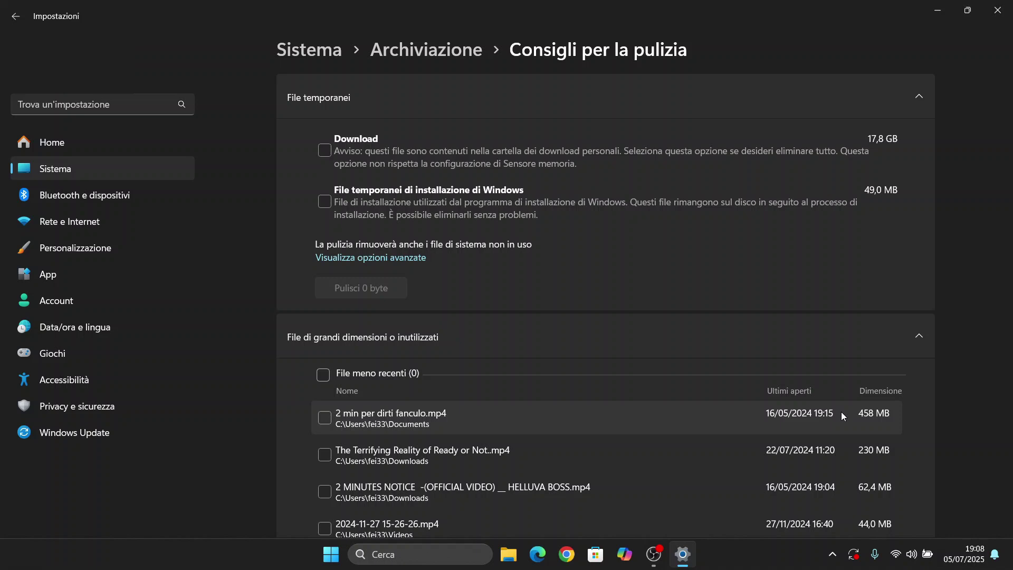
{"action": "scroll", "coordinate": [842, 412], "scroll_direction": "down", "scroll_amount": 5}
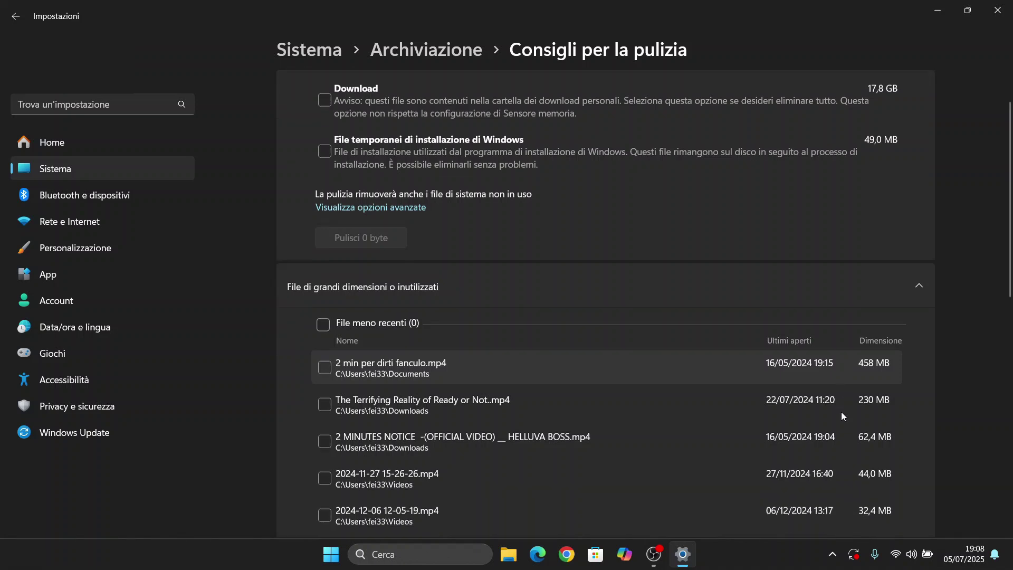
{"action": "scroll", "coordinate": [841, 412], "scroll_direction": "down", "scroll_amount": 1}
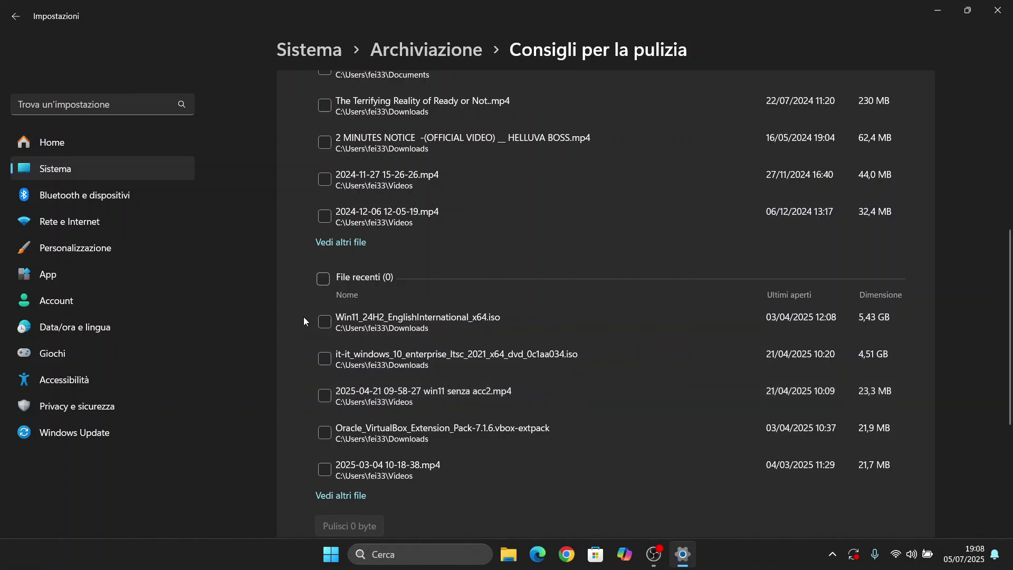
{"action": "left_click", "coordinate": [325, 323]}
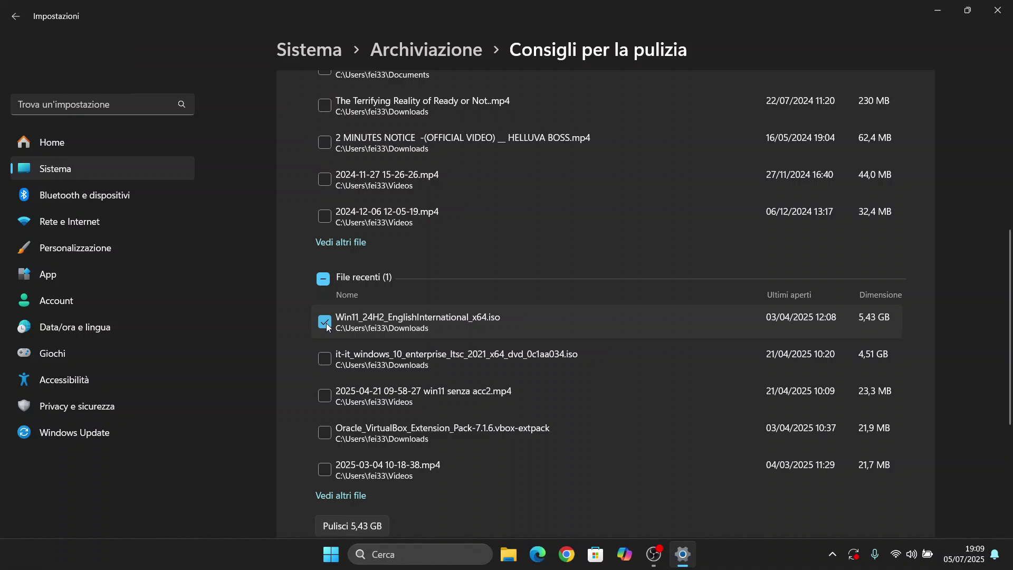
{"action": "scroll", "coordinate": [327, 326], "scroll_direction": "down", "scroll_amount": 2}
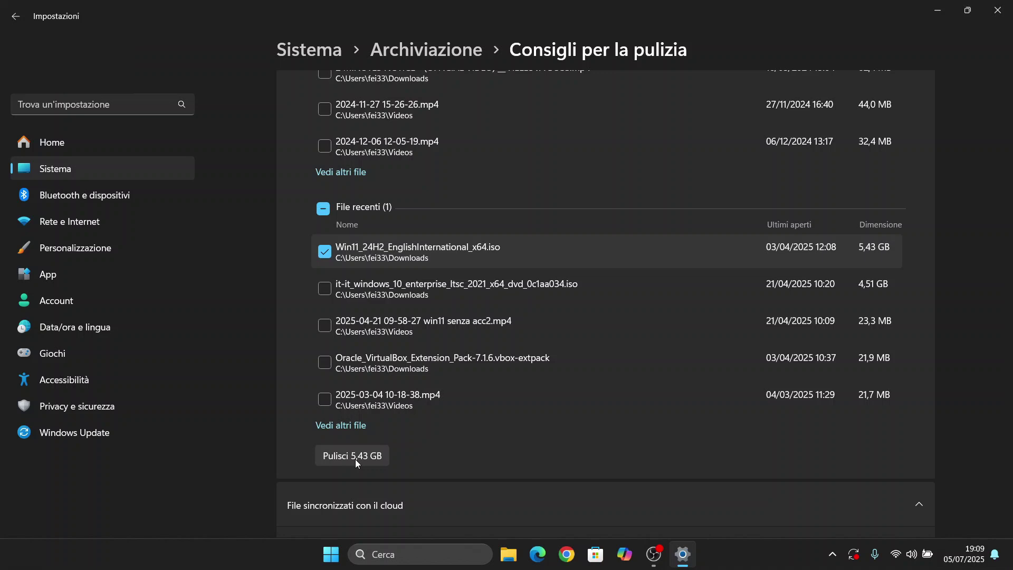
- Examine the run-frequency choices in the storage page's Sensore memoria settings and close the Settings window
{"action": "left_click", "coordinate": [410, 53]}
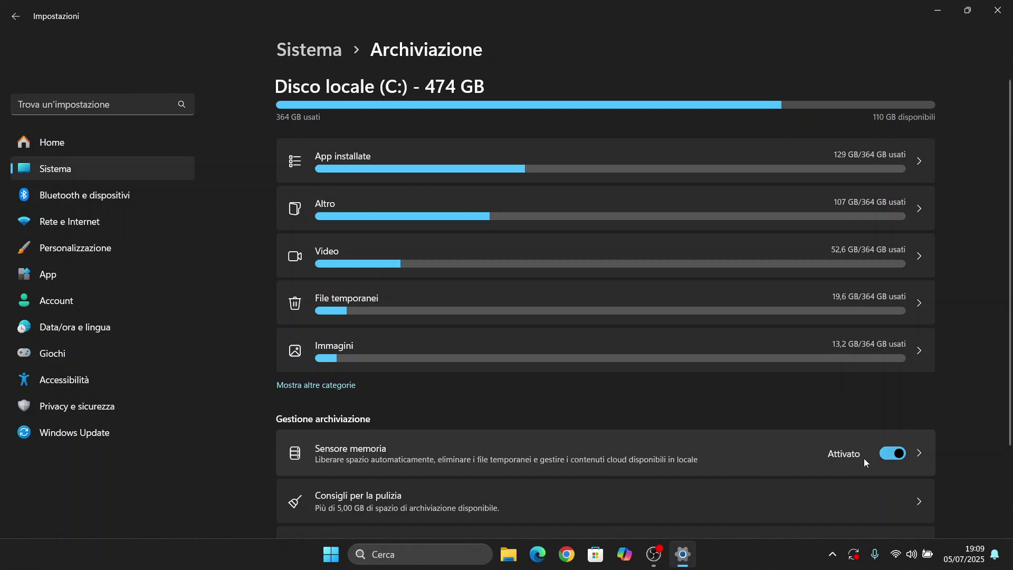
{"action": "left_click", "coordinate": [922, 453]}
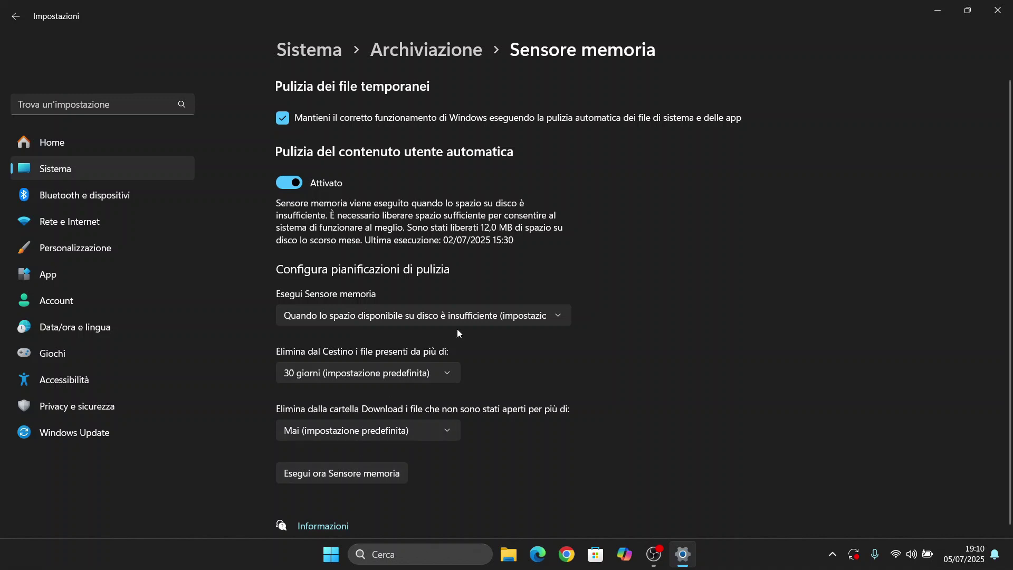
{"action": "left_click", "coordinate": [485, 314]}
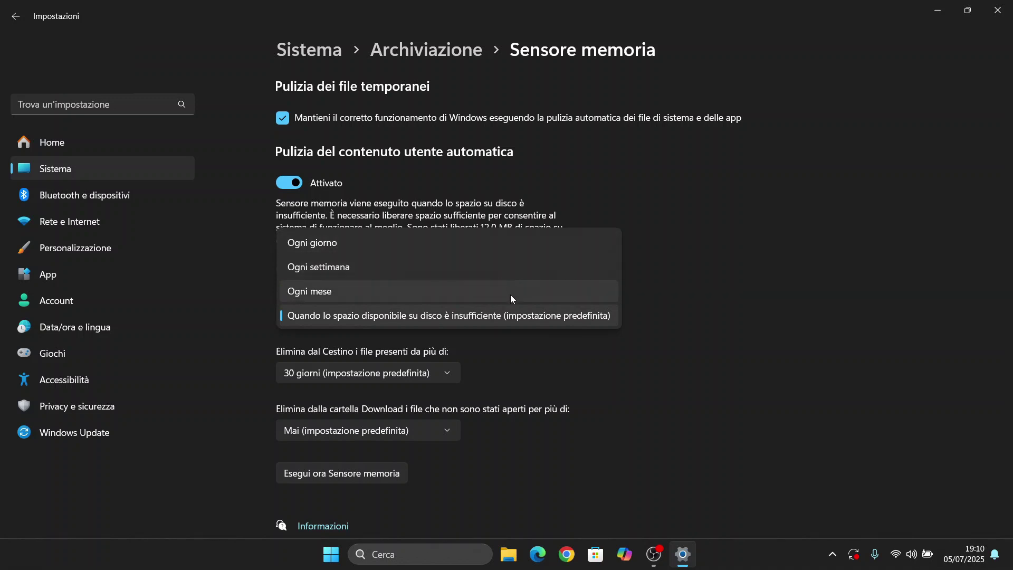
{"action": "left_click", "coordinate": [660, 308]}
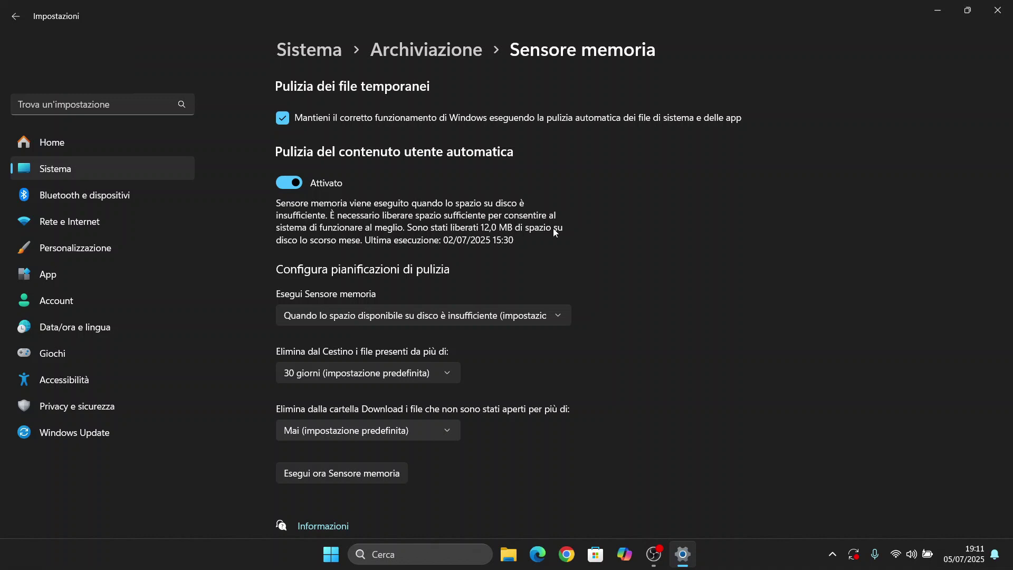
{"action": "left_click", "coordinate": [1000, 7]}
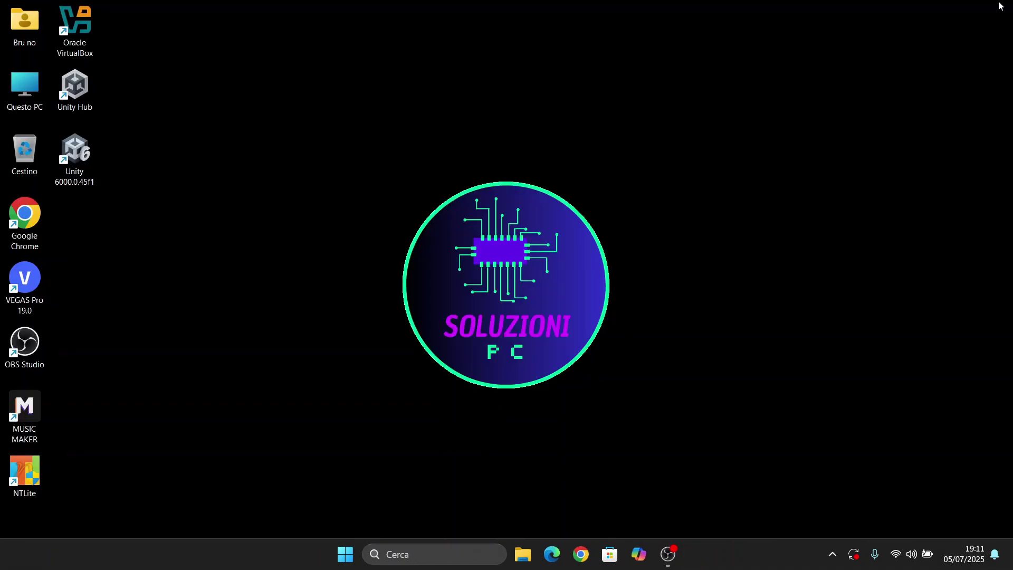